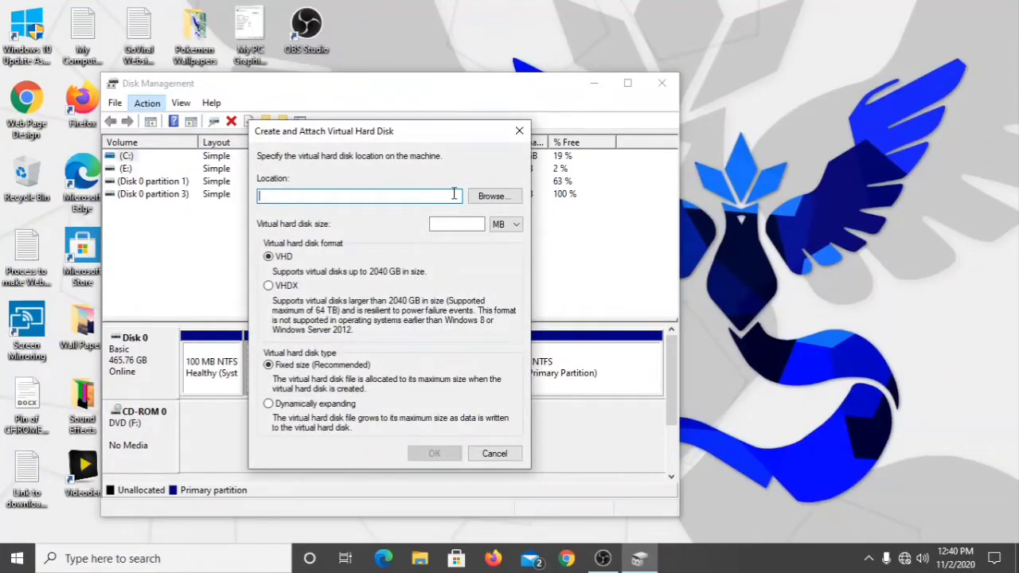
# - Set the new virtual hard disk's location to a file named VHD on Local Disk (C:)
pyautogui.click(494, 196)
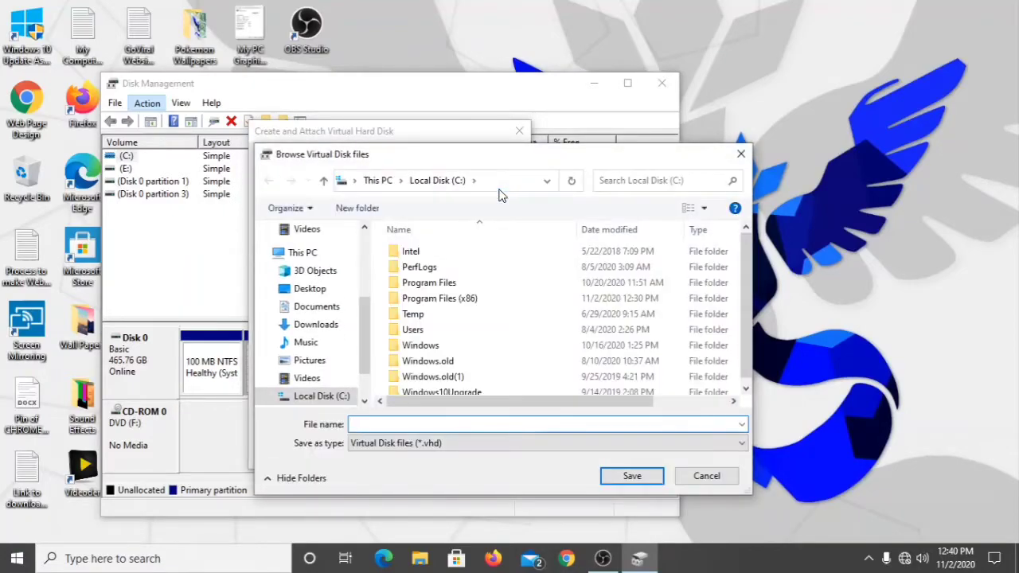
pyautogui.scroll(-1, 470, 362)
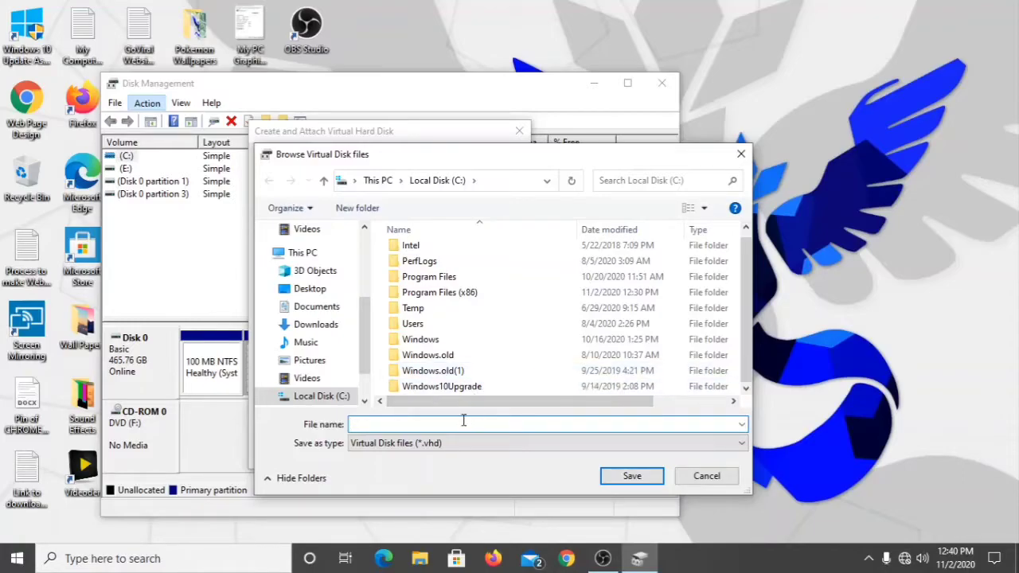
pyautogui.write('VHD')
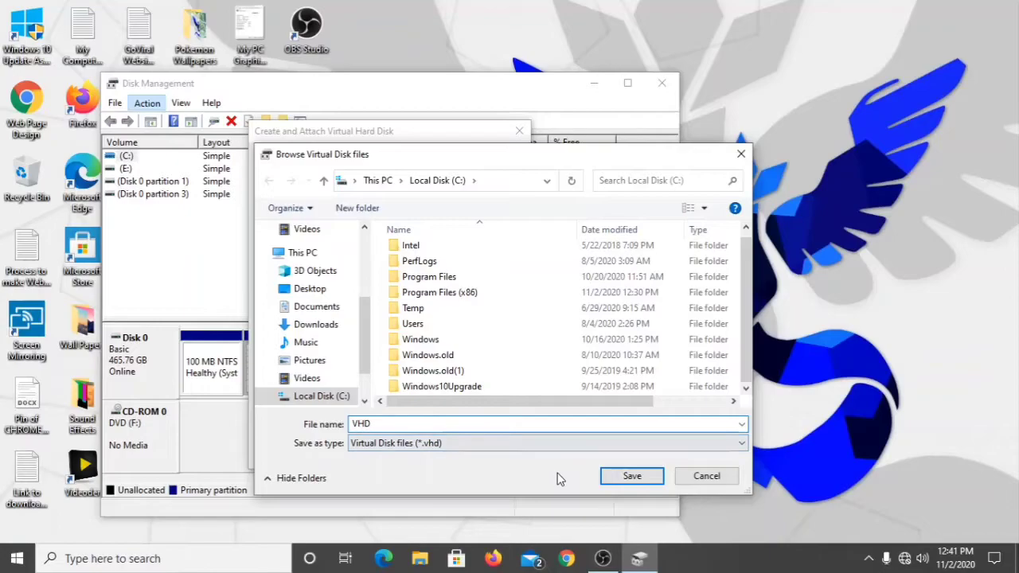
pyautogui.click(645, 483)
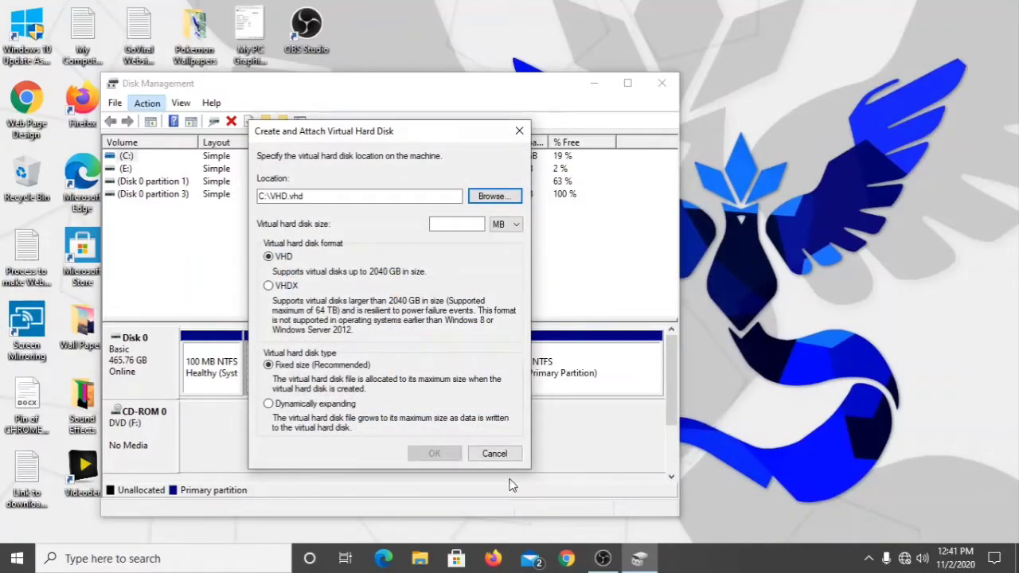
# - Set the virtual hard disk size to 1 GB and create it as a fixed-size VHD
pyautogui.click(507, 227)
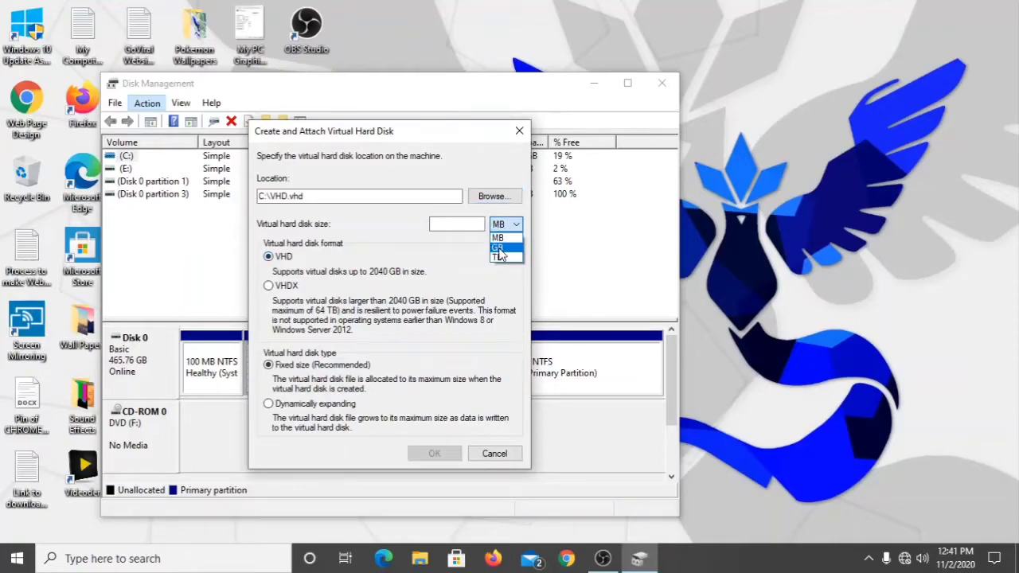
pyautogui.click(499, 248)
pyautogui.click(458, 223)
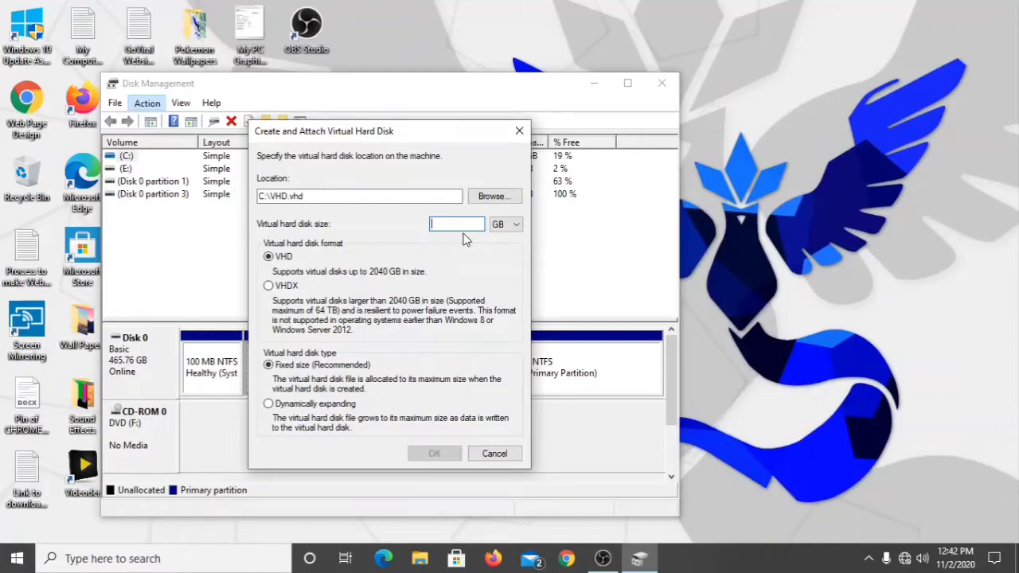
pyautogui.write('1')
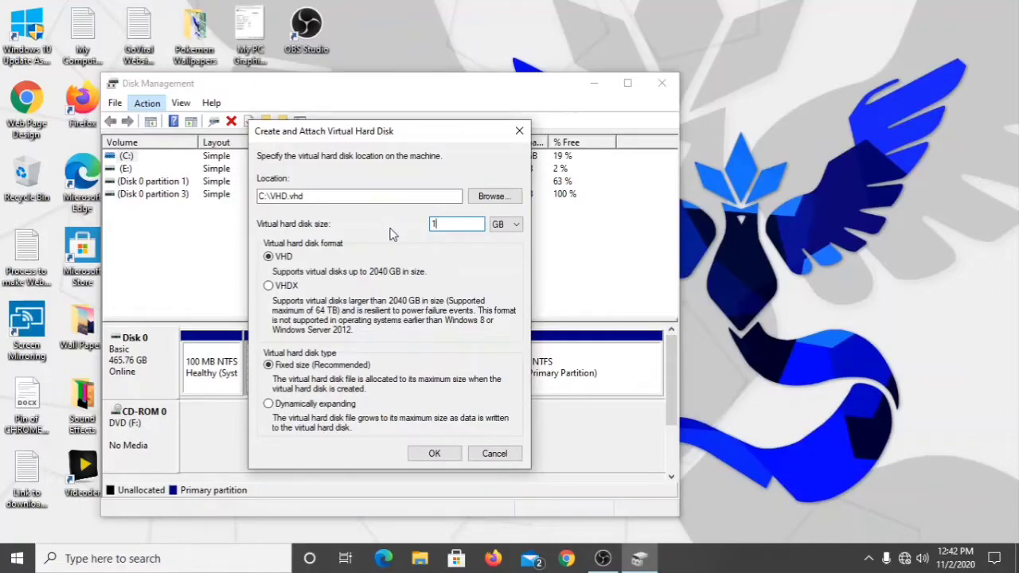
pyautogui.click(435, 461)
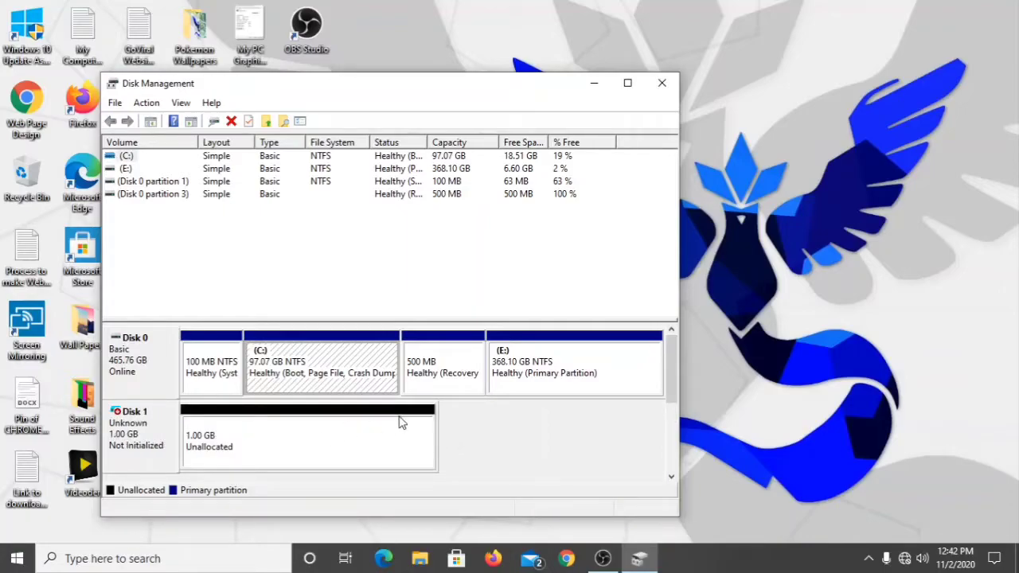
# - Initialize Disk 1 with the MBR (Master Boot Record) partition style
pyautogui.click(142, 445)
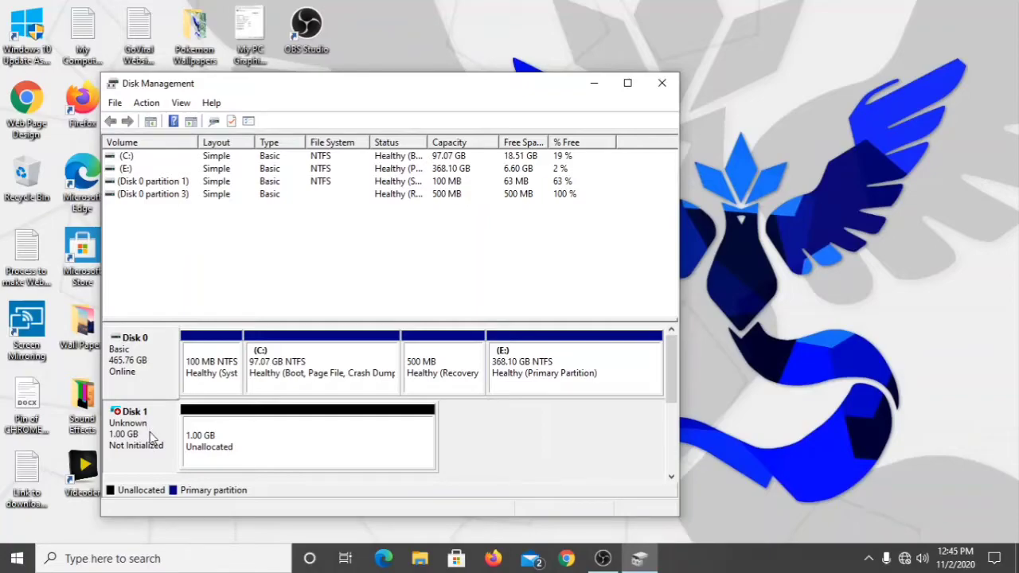
pyautogui.rightClick(151, 438)
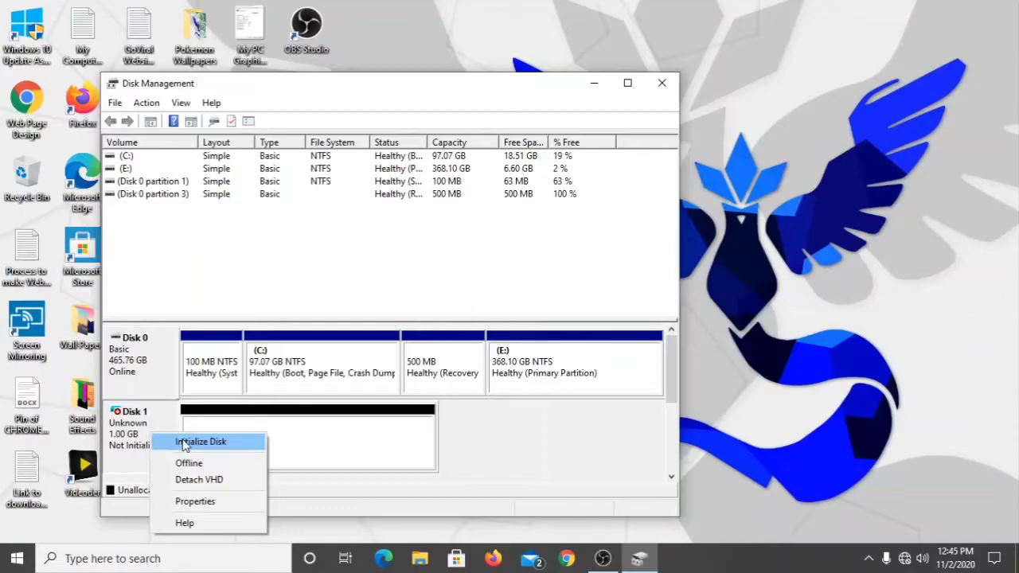
pyautogui.click(184, 445)
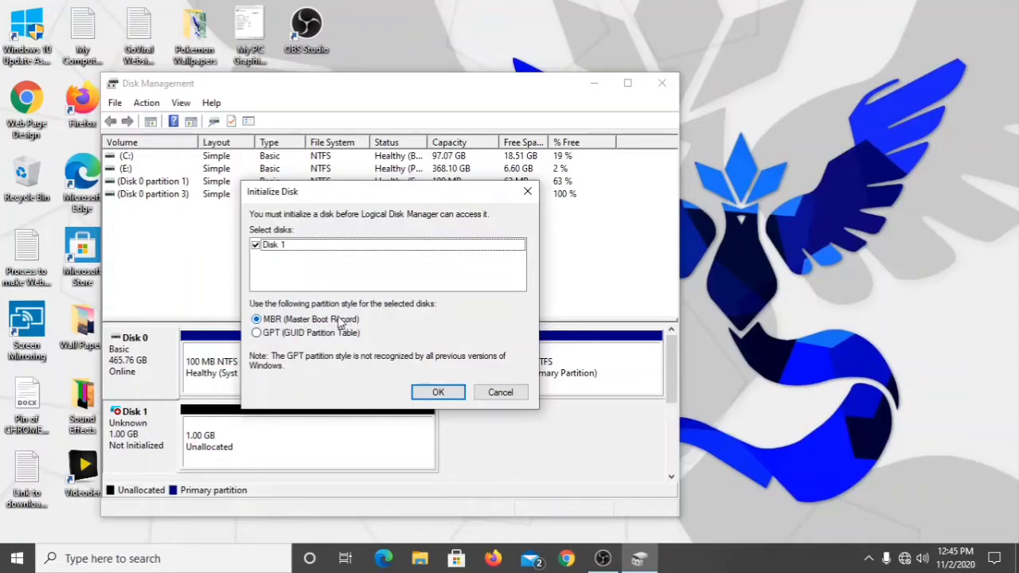
pyautogui.click(440, 393)
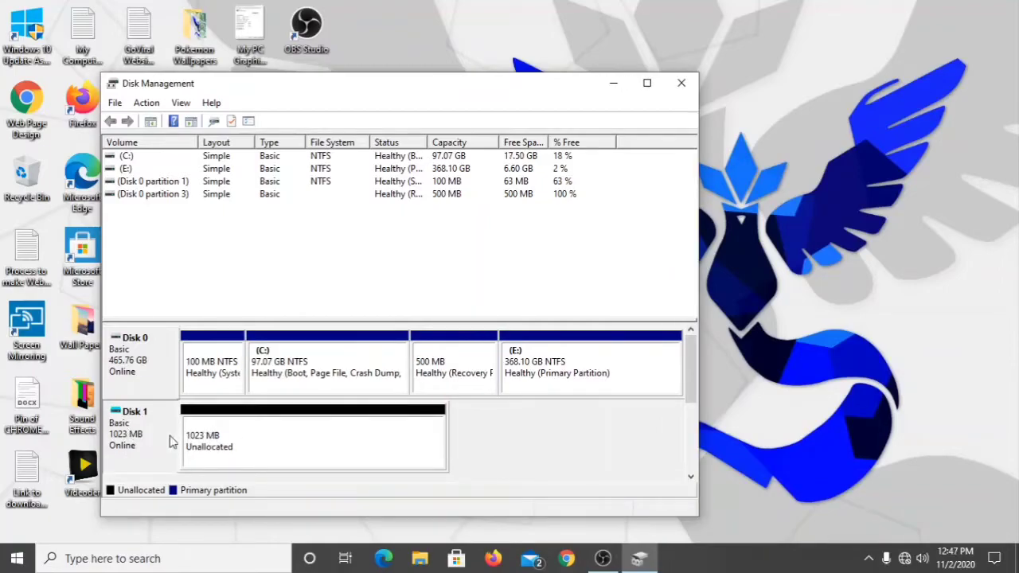
# - Set up a new simple volume on Disk 1's unallocated space with a size of 1021 MB and drive letter O
pyautogui.click(262, 443)
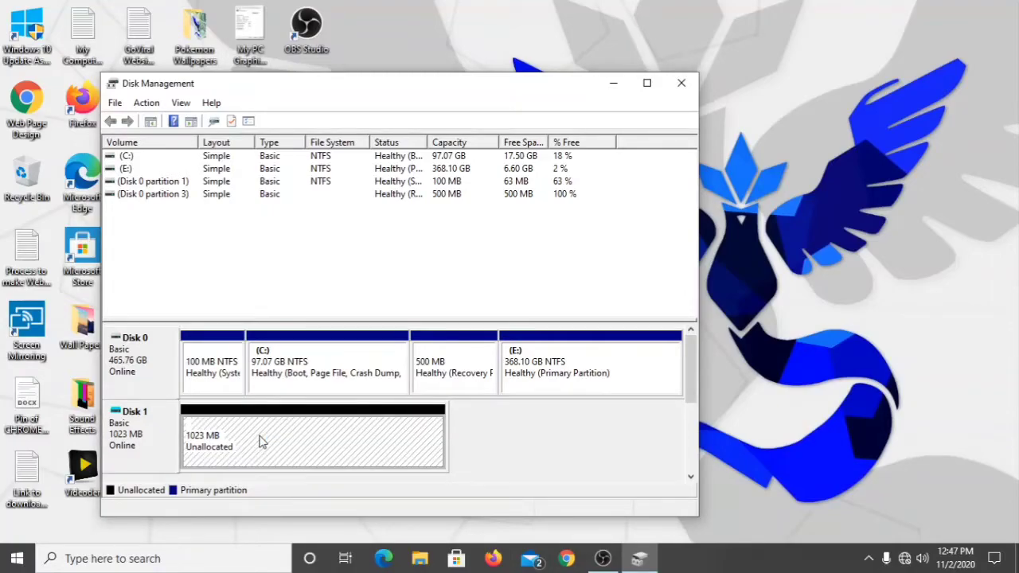
pyautogui.rightClick(263, 443)
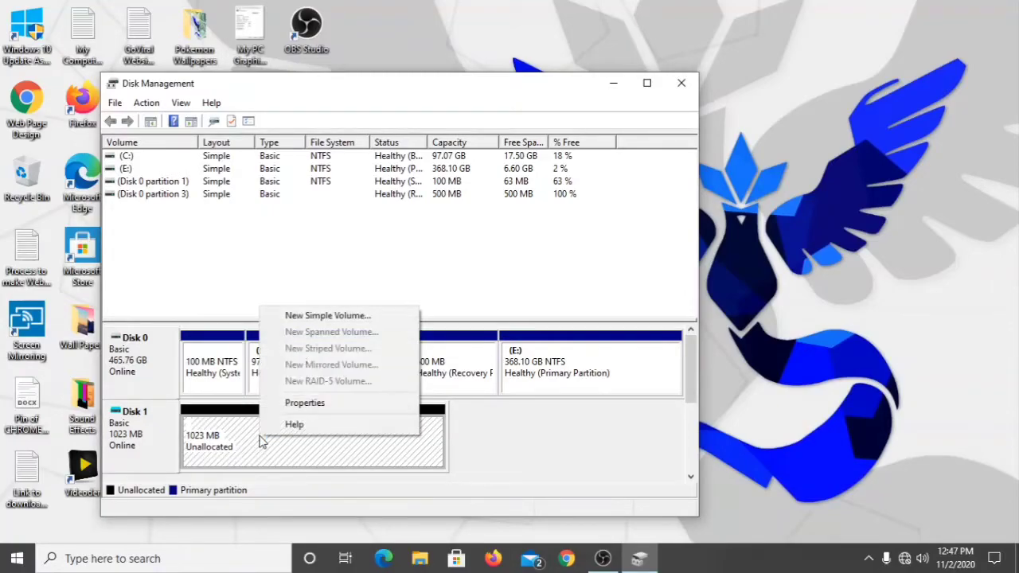
pyautogui.click(368, 317)
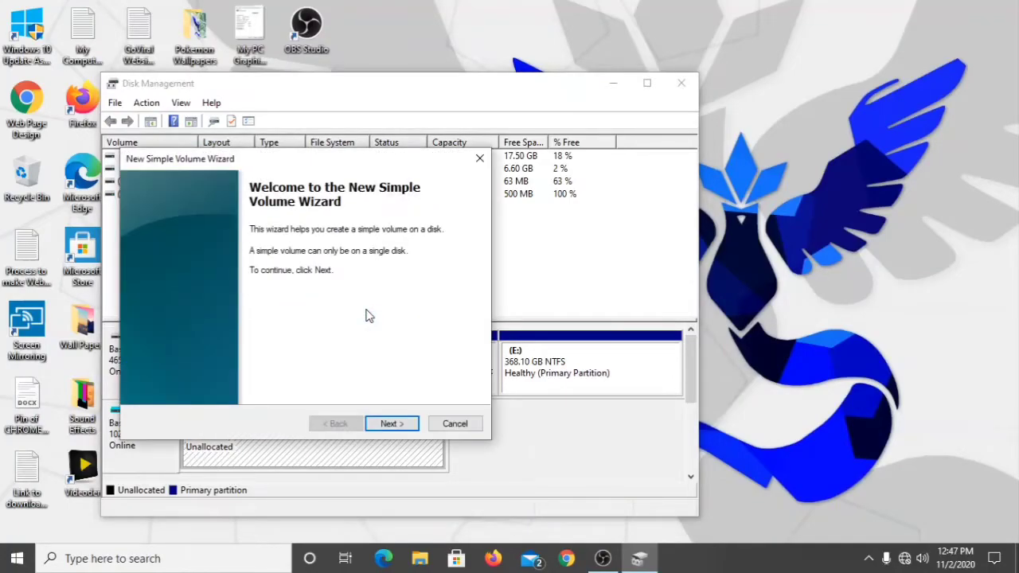
pyautogui.click(398, 428)
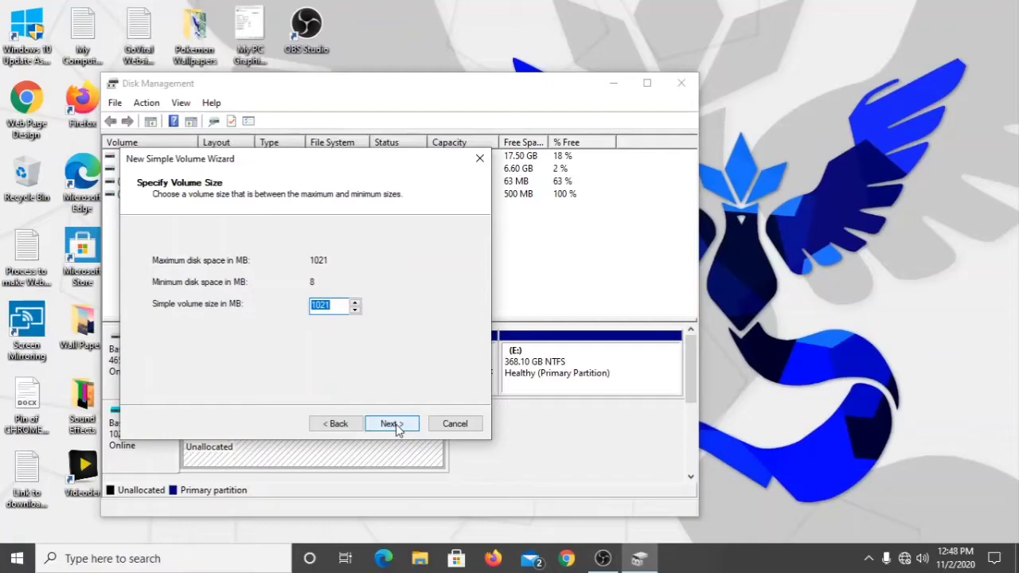
pyautogui.click(397, 428)
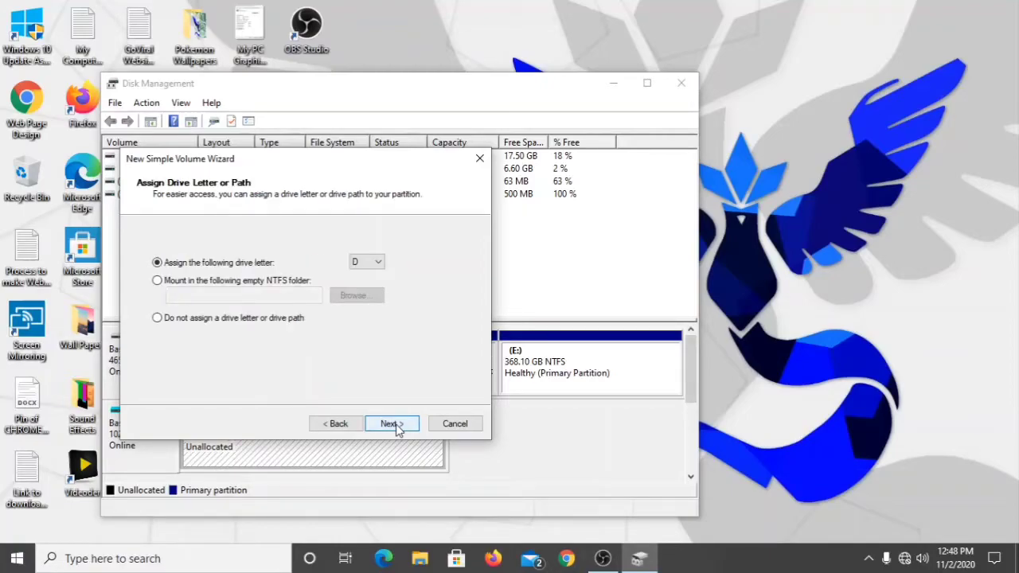
pyautogui.click(367, 262)
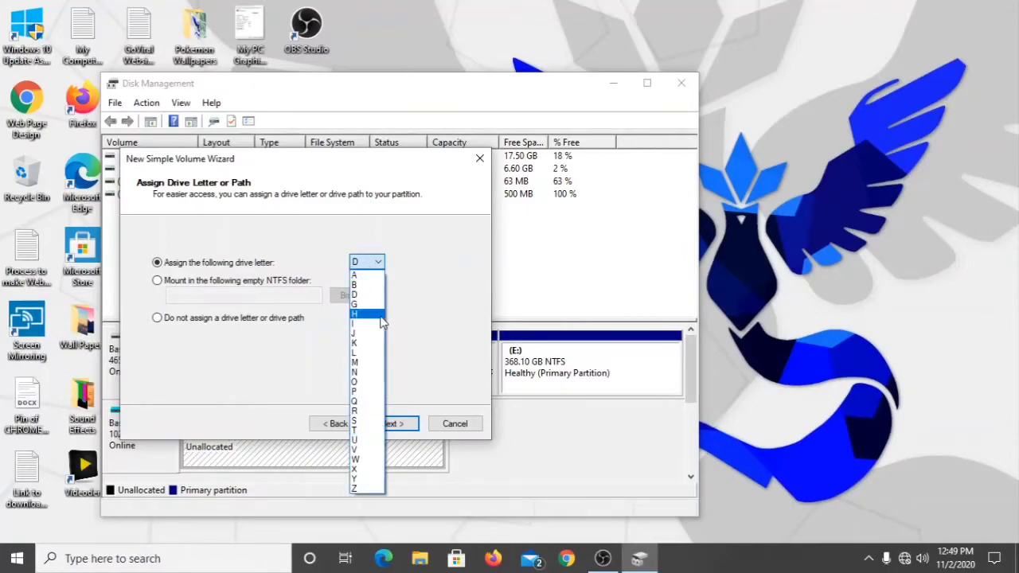
pyautogui.click(374, 384)
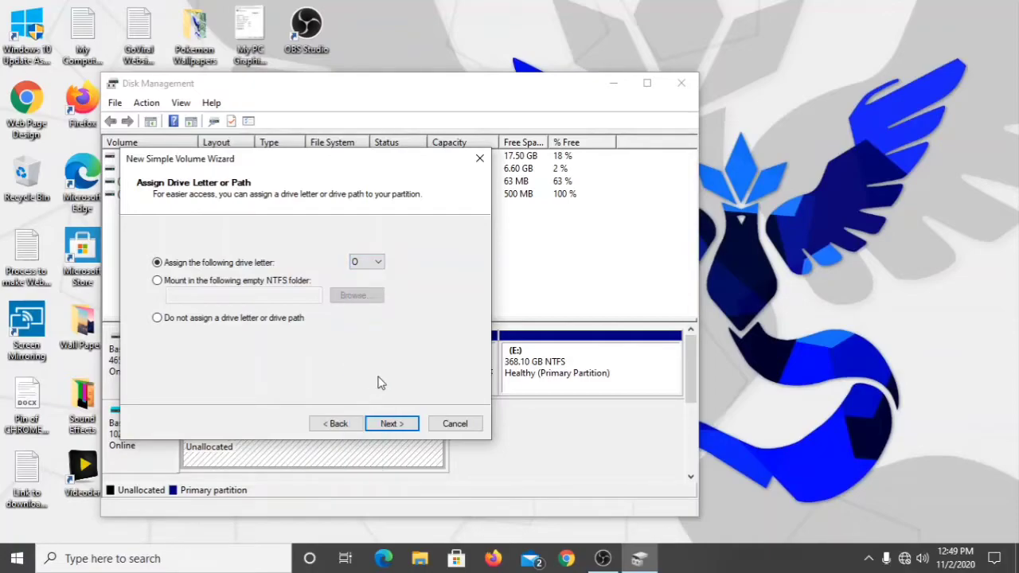
pyautogui.click(400, 429)
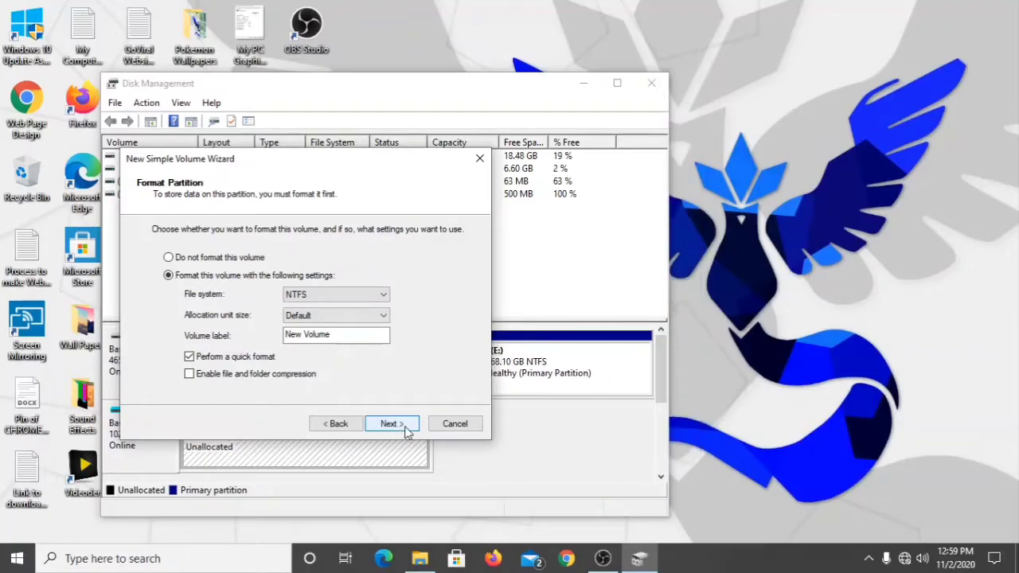
# - Label the volume Virtual Disk, keep the NTFS quick format settings, and finish creating it
pyautogui.moveTo(388, 336); pyautogui.dragTo(288, 338)
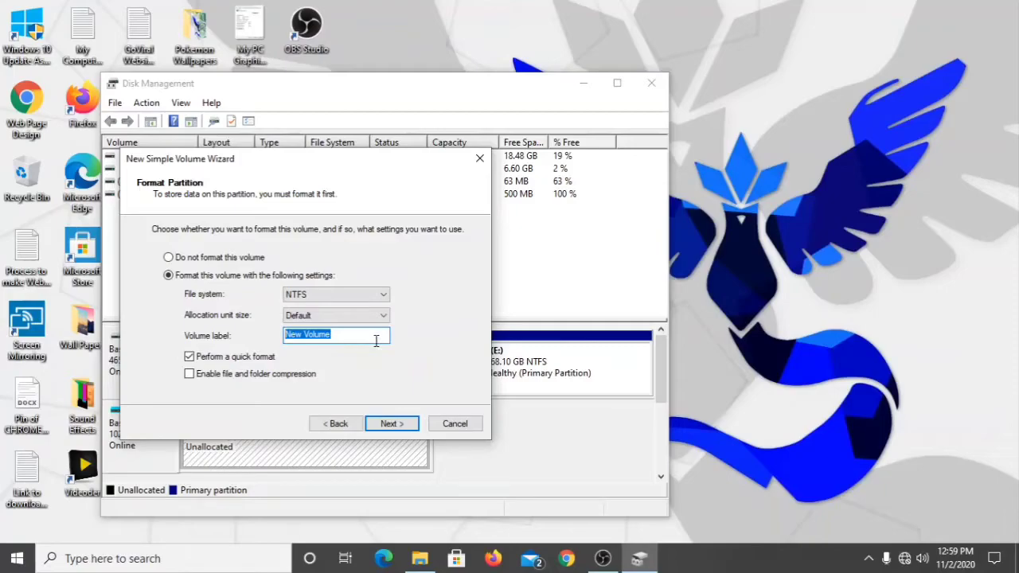
pyautogui.write('Virtual')
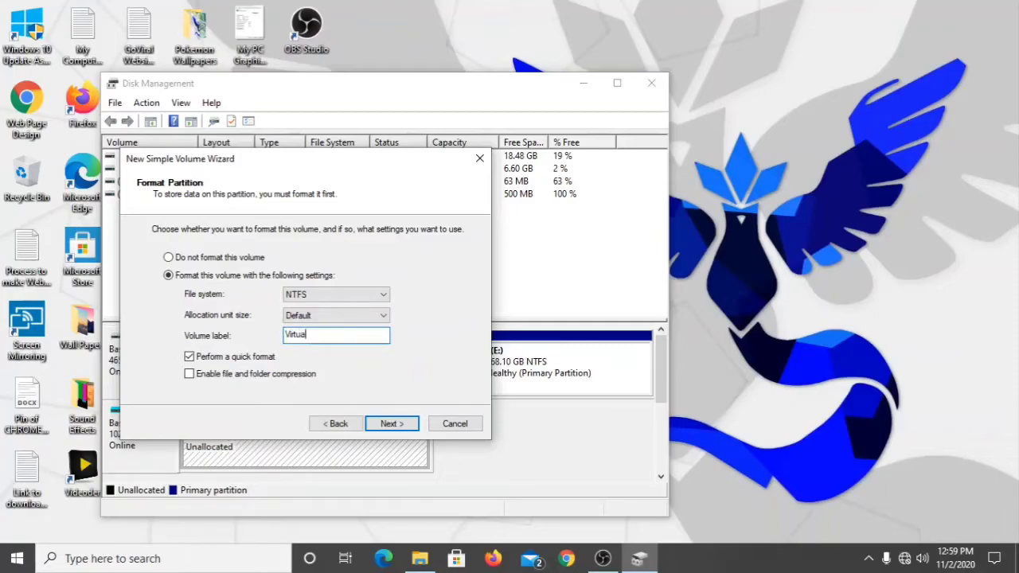
pyautogui.write(' Disk')
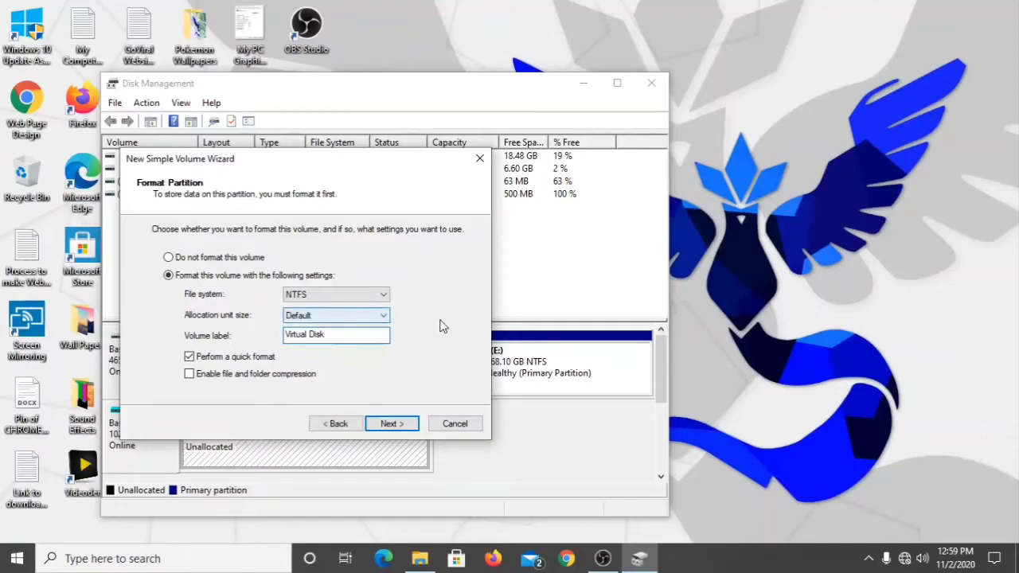
pyautogui.moveTo(336, 337); pyautogui.dragTo(282, 336)
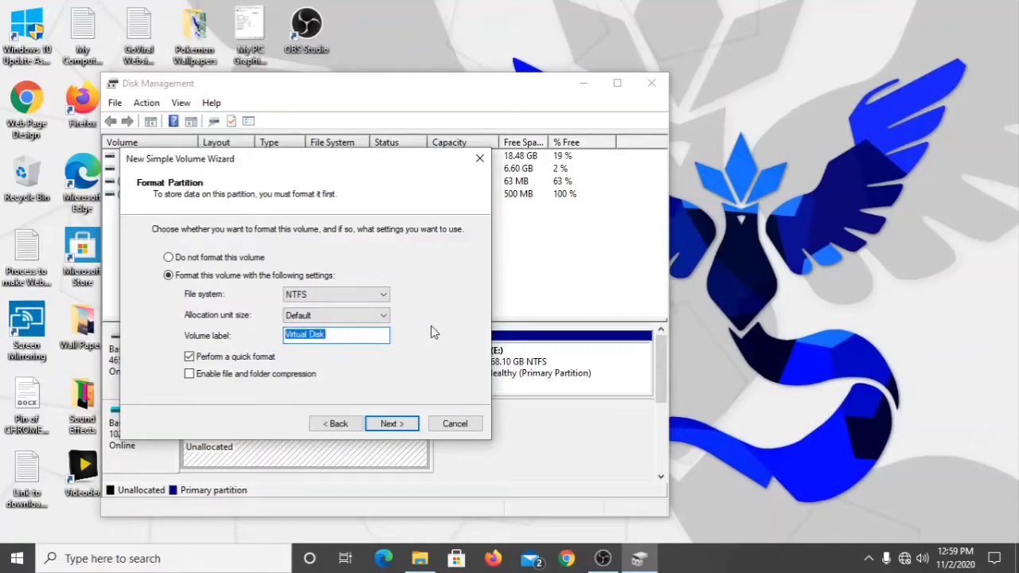
pyautogui.click(392, 424)
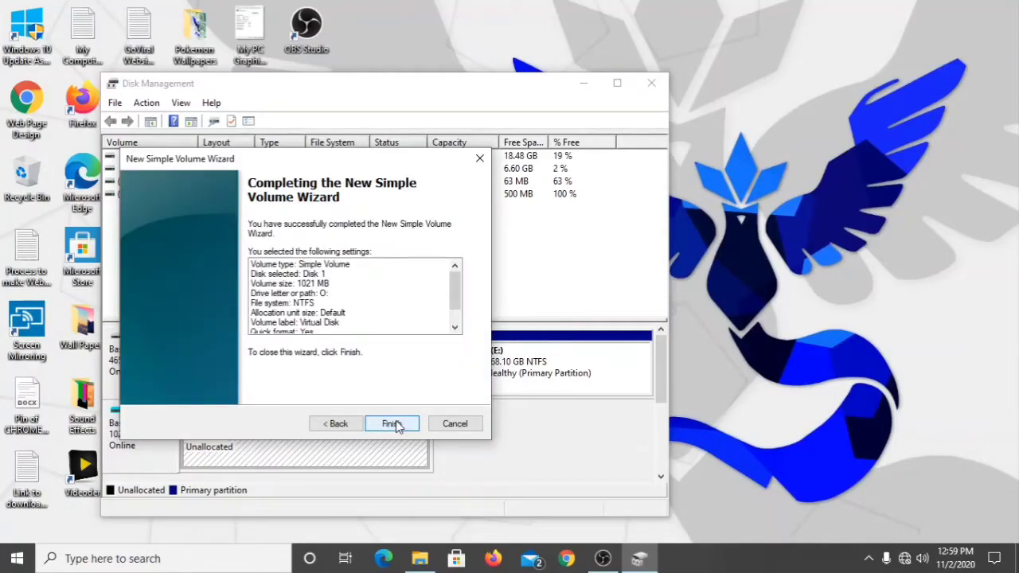
pyautogui.click(394, 424)
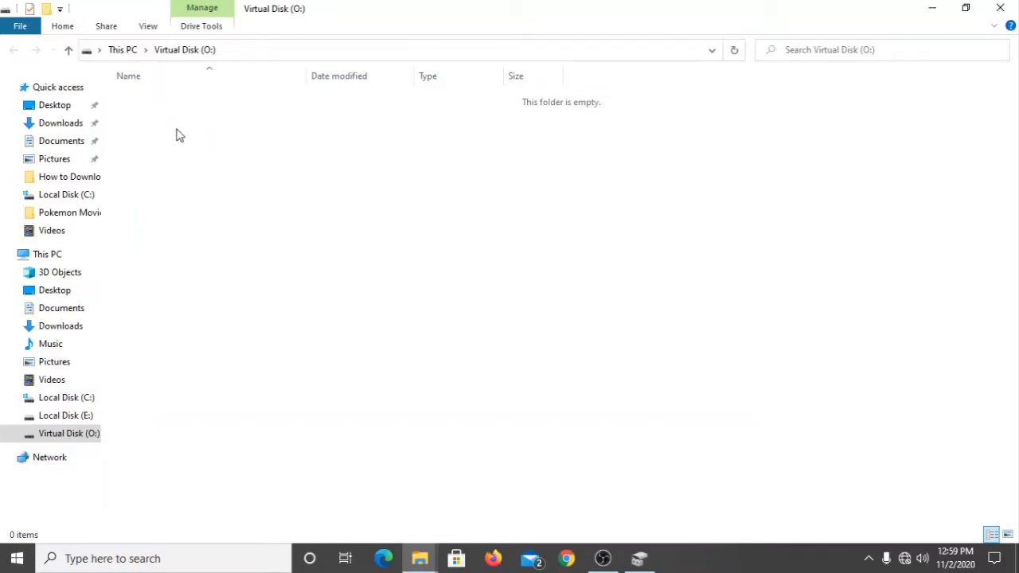
# - In File Explorer, go to This PC and eject the Virtual Disk (O:) drive
pyautogui.click(124, 51)
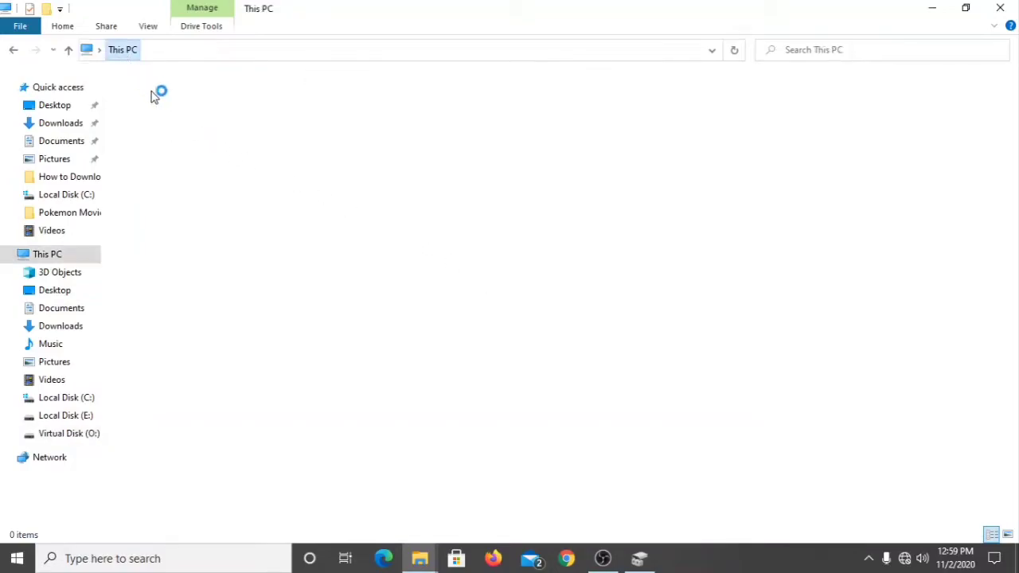
pyautogui.click(602, 314)
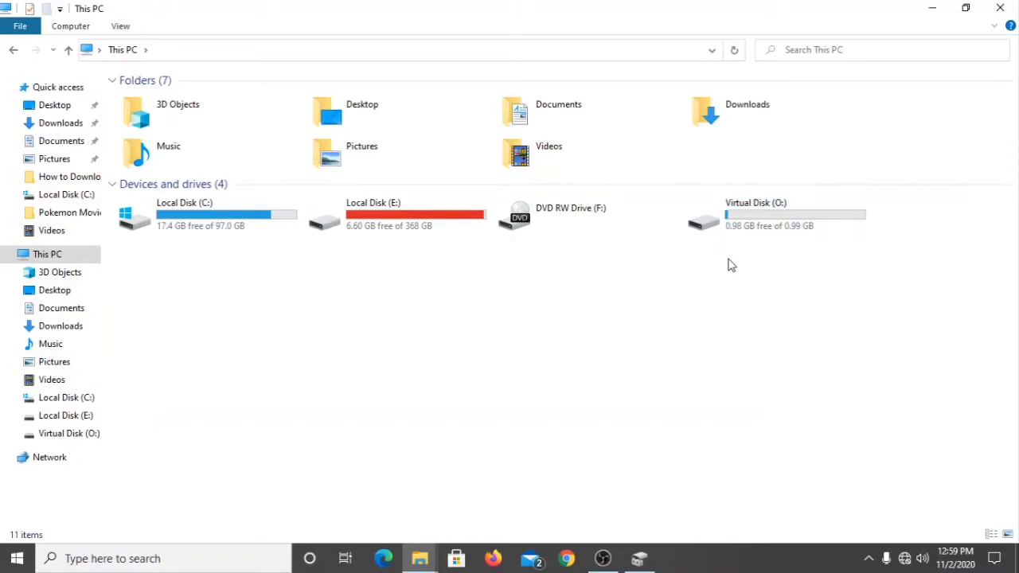
pyautogui.click(739, 221)
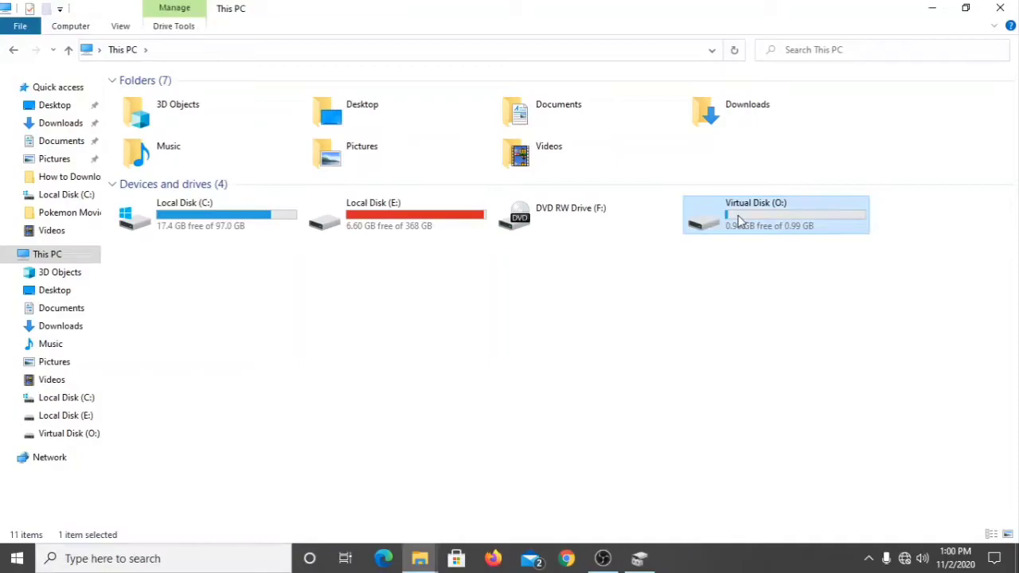
pyautogui.rightClick(739, 220)
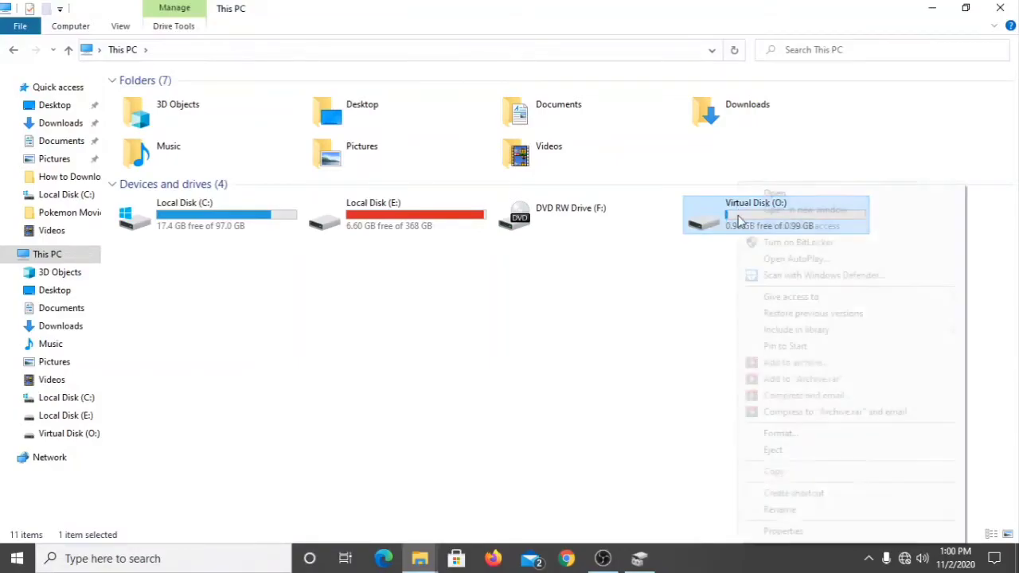
pyautogui.click(774, 450)
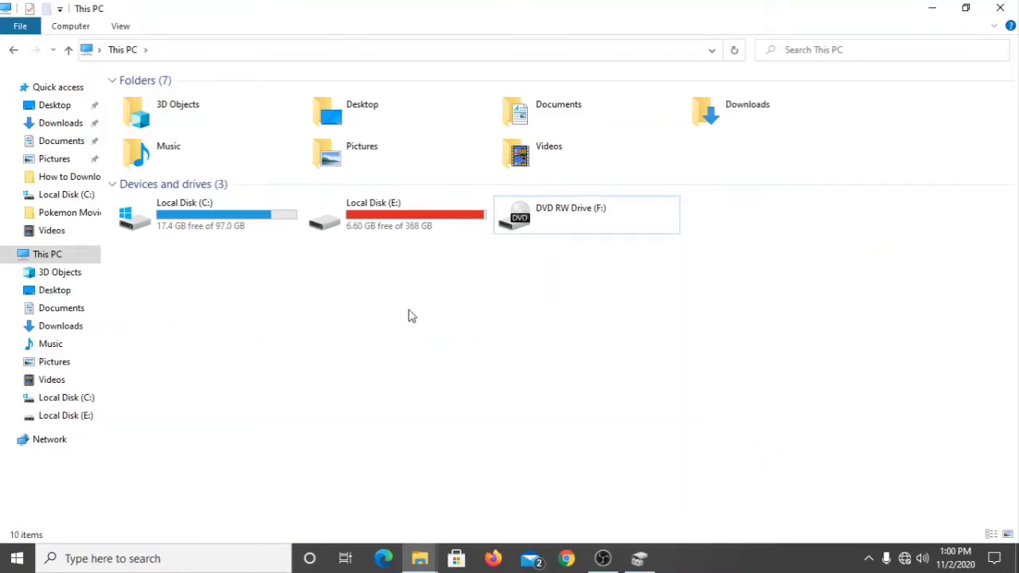
# - Permanently delete the VHD file from Local Disk (C:) with administrator permission, and return to This PC
pyautogui.doubleClick(231, 208)
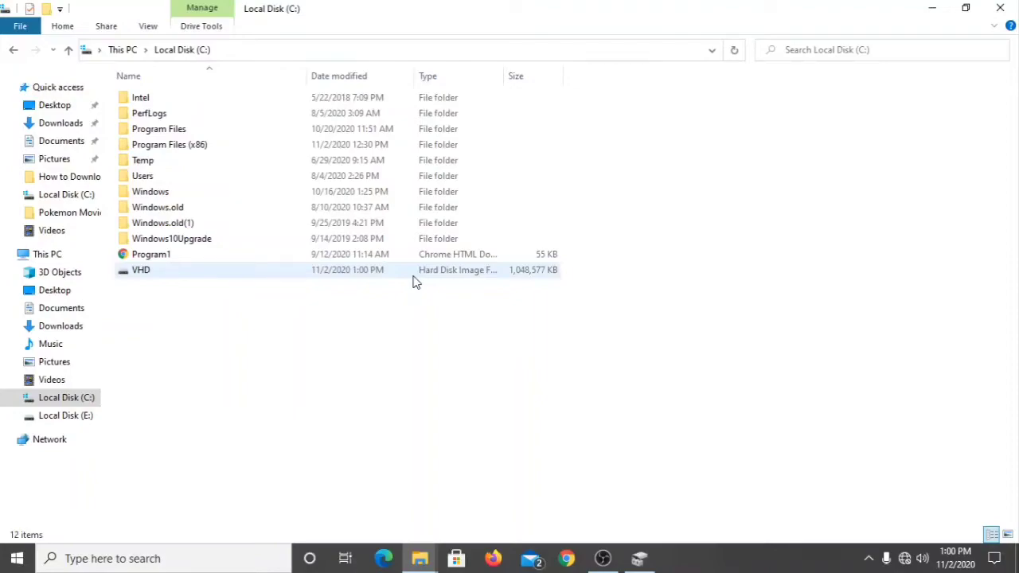
pyautogui.click(446, 270)
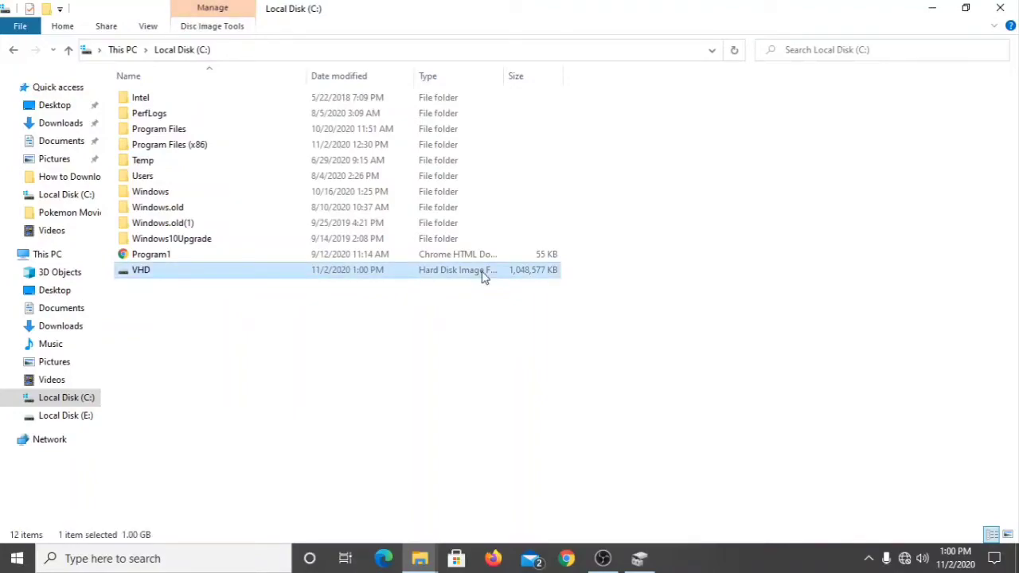
pyautogui.hotkey('shift', 'Delete')
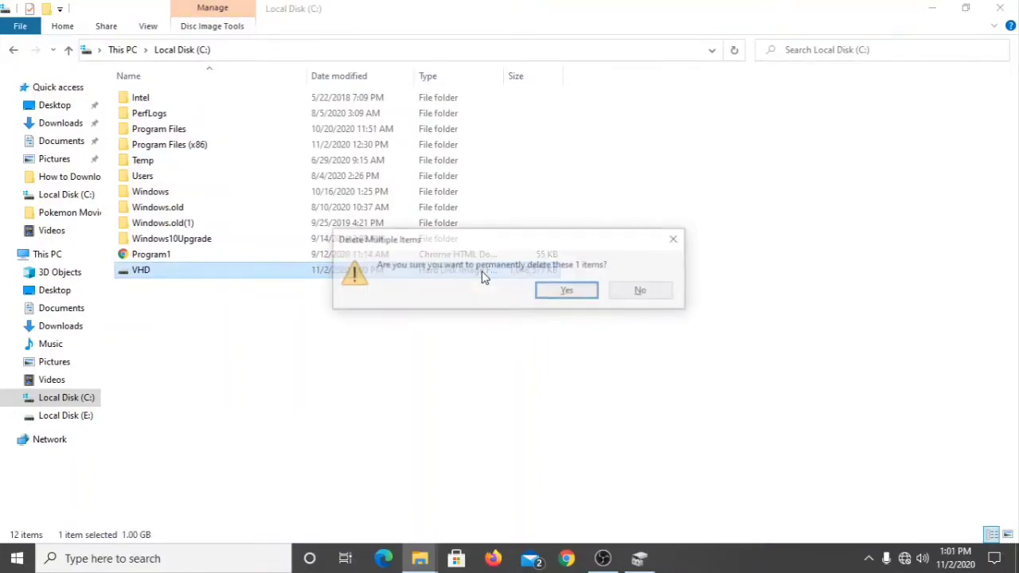
pyautogui.click(569, 291)
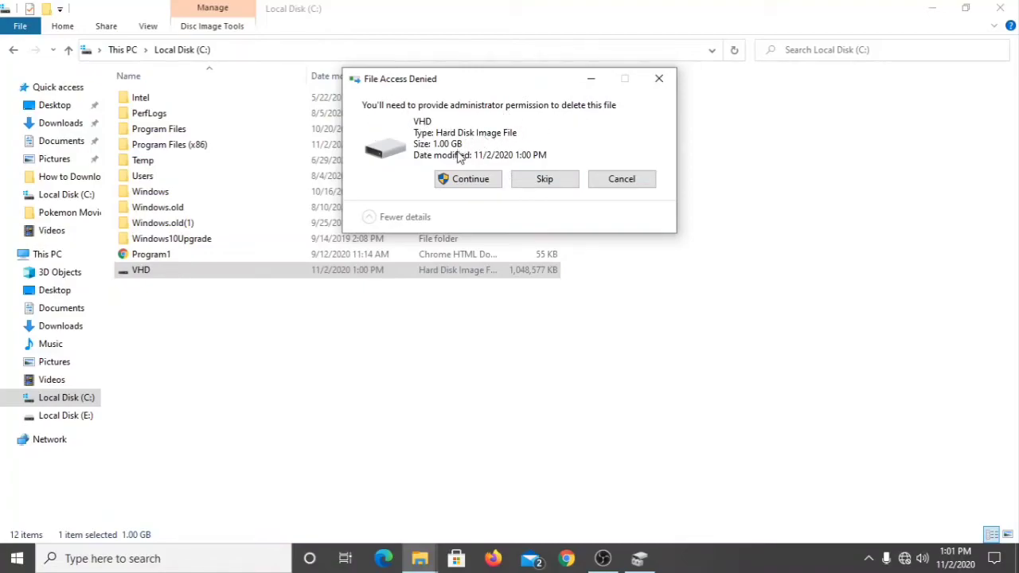
pyautogui.click(469, 181)
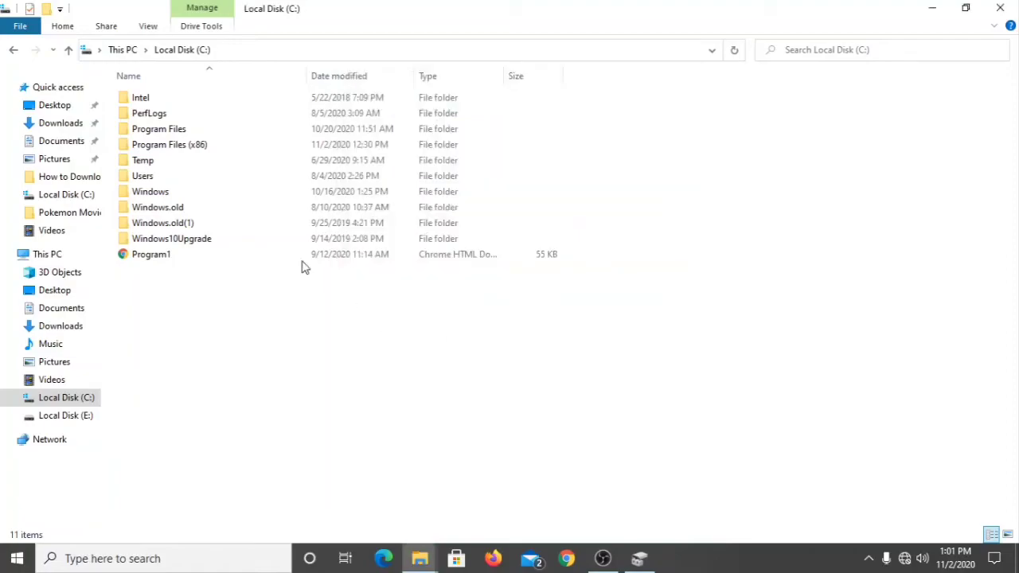
pyautogui.click(124, 50)
pyautogui.click(511, 312)
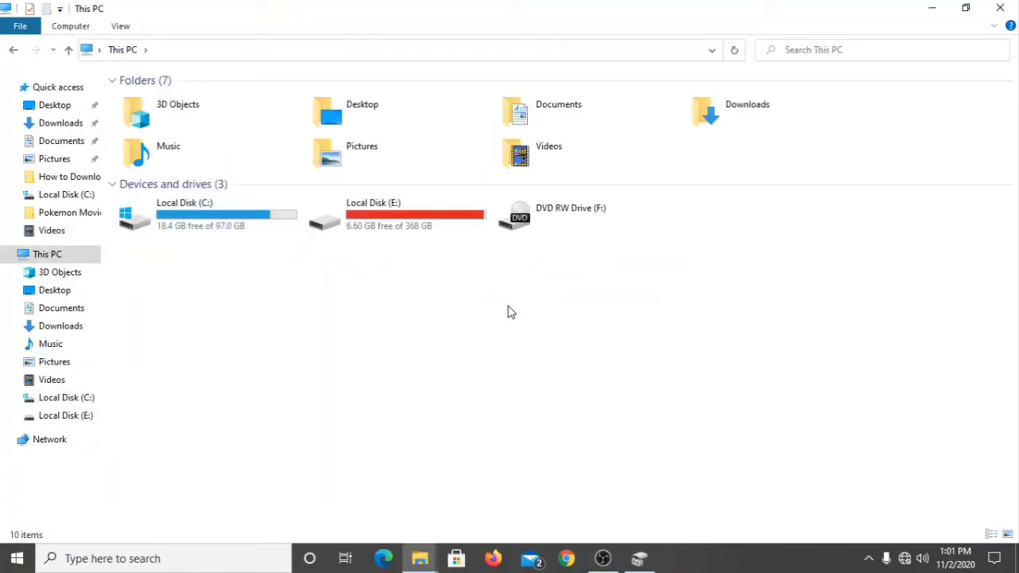